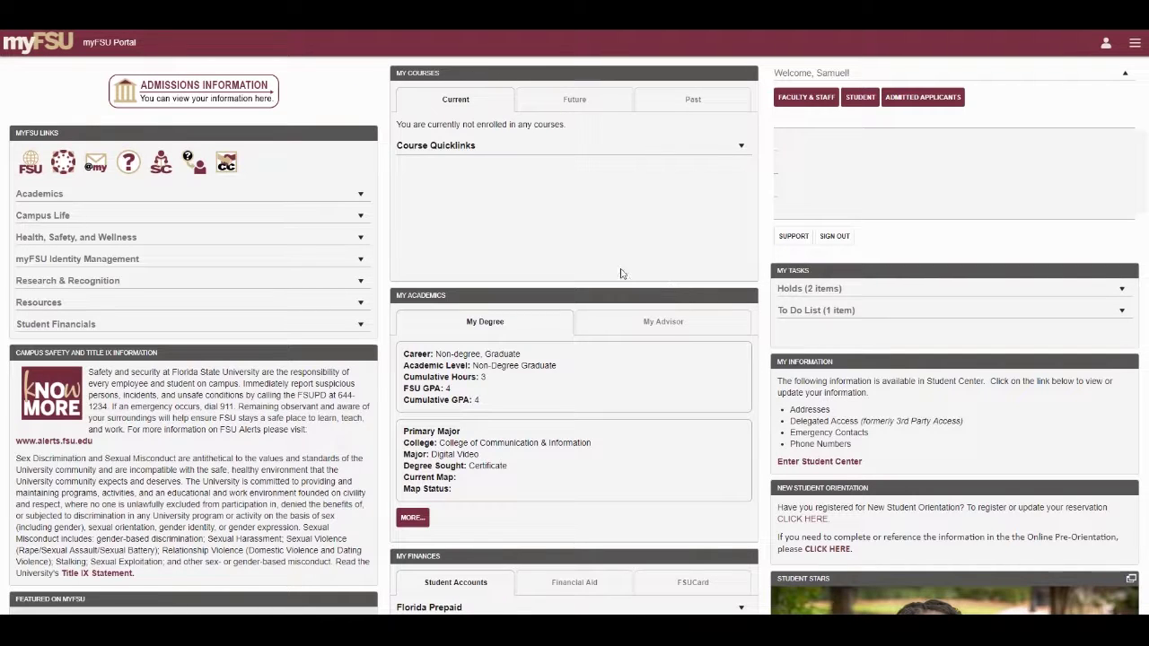
Open the Undergraduate Degree Progress page in My Classes from the FSU Student Homepage.
left_click(159, 167)
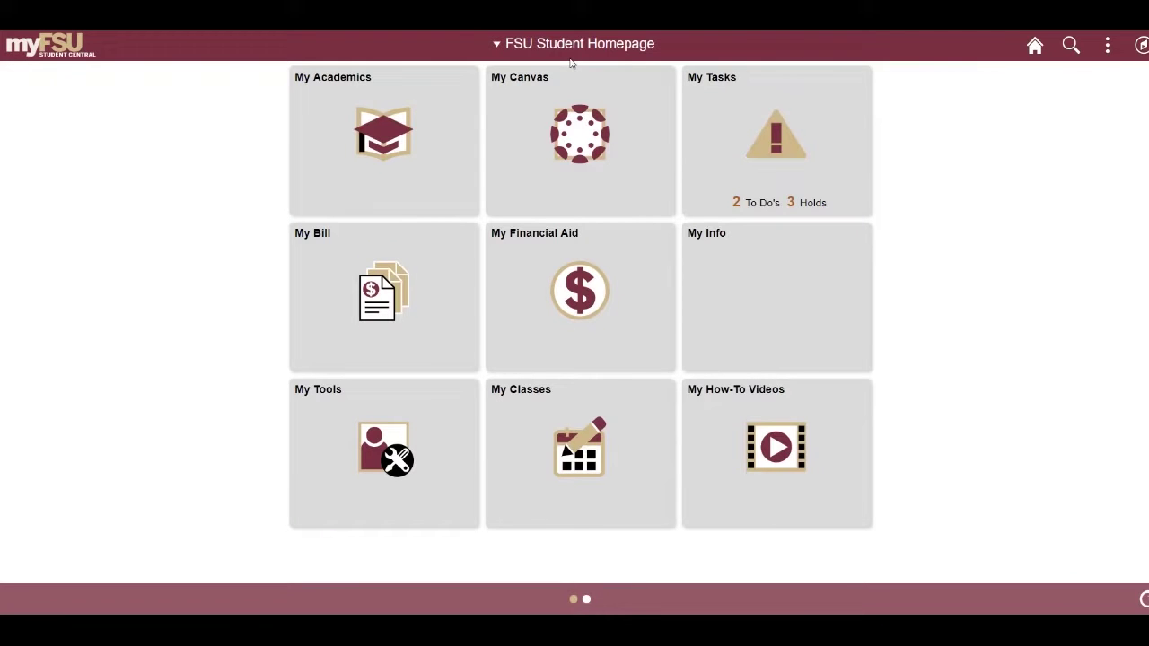
left_click(578, 421)
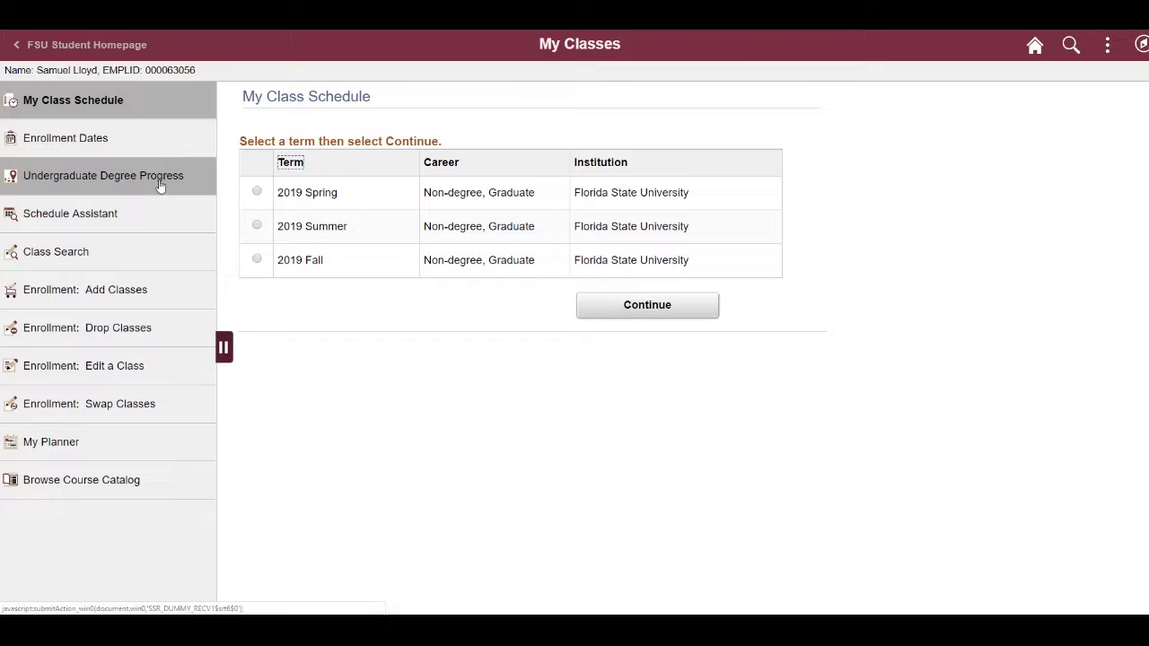
left_click(161, 185)
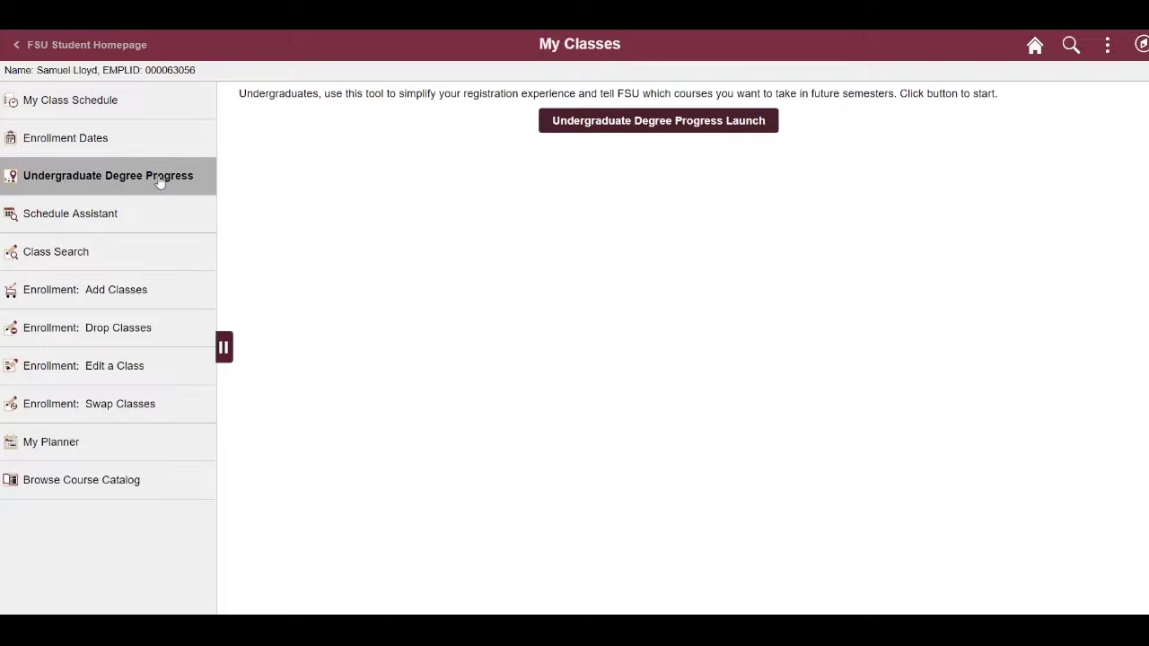
Switch to the FSU Faculty/Staff Homepage and open the advisee's Undergraduate Degree Progress through Academic Advising.
left_click(101, 44)
left_click(634, 45)
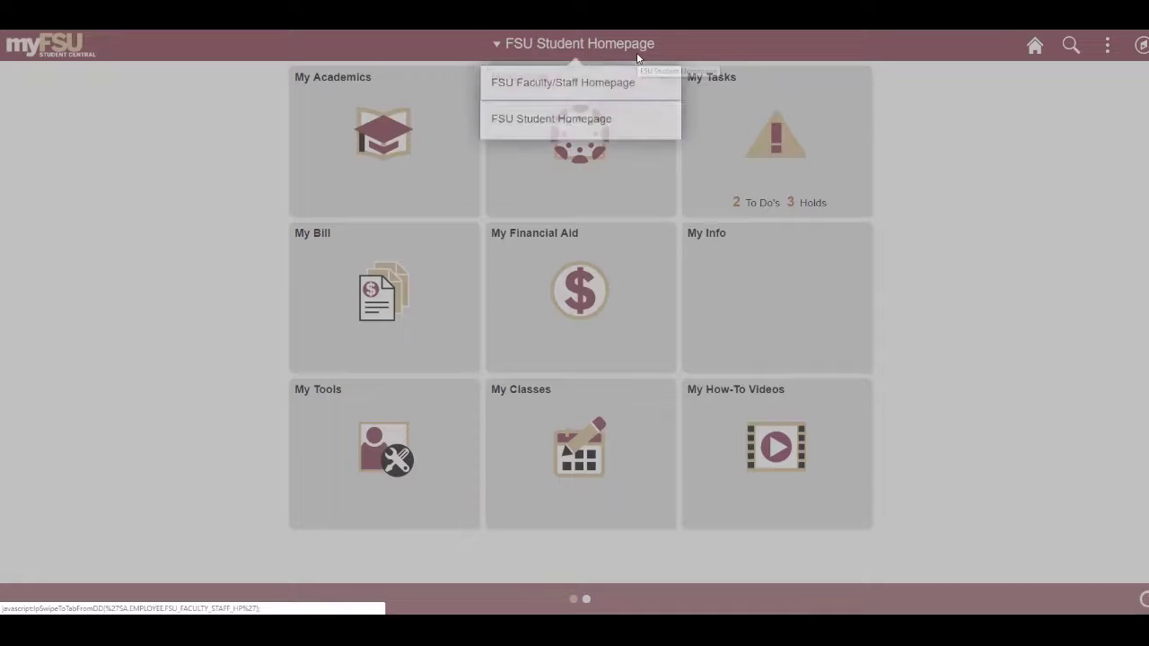
left_click(582, 82)
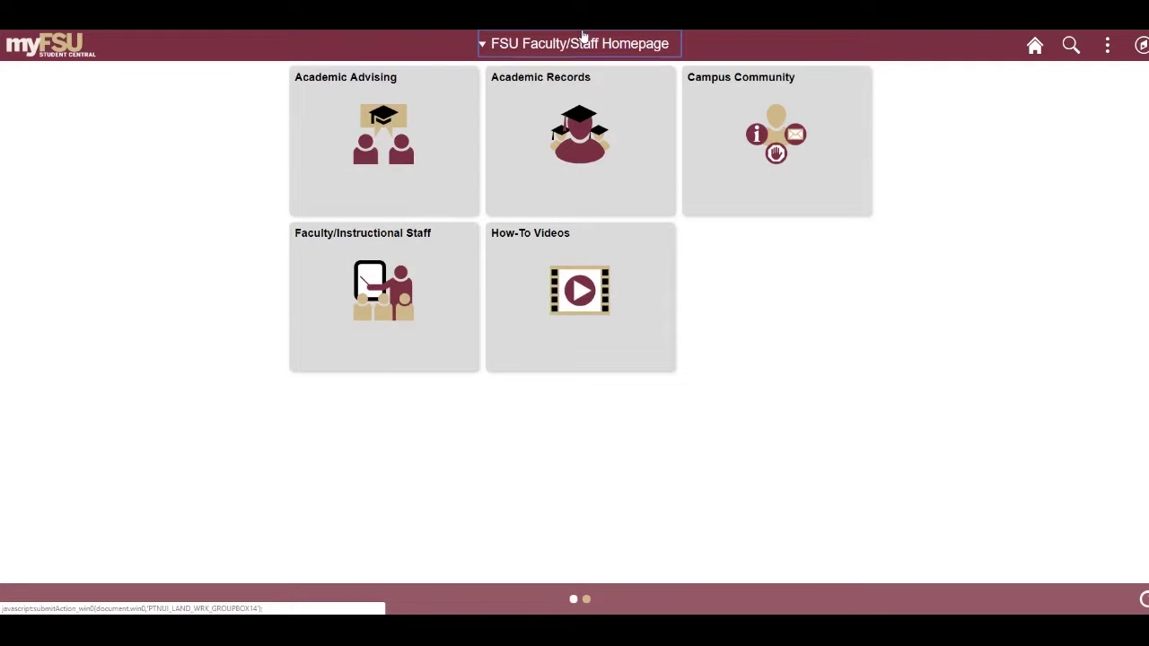
left_click(370, 179)
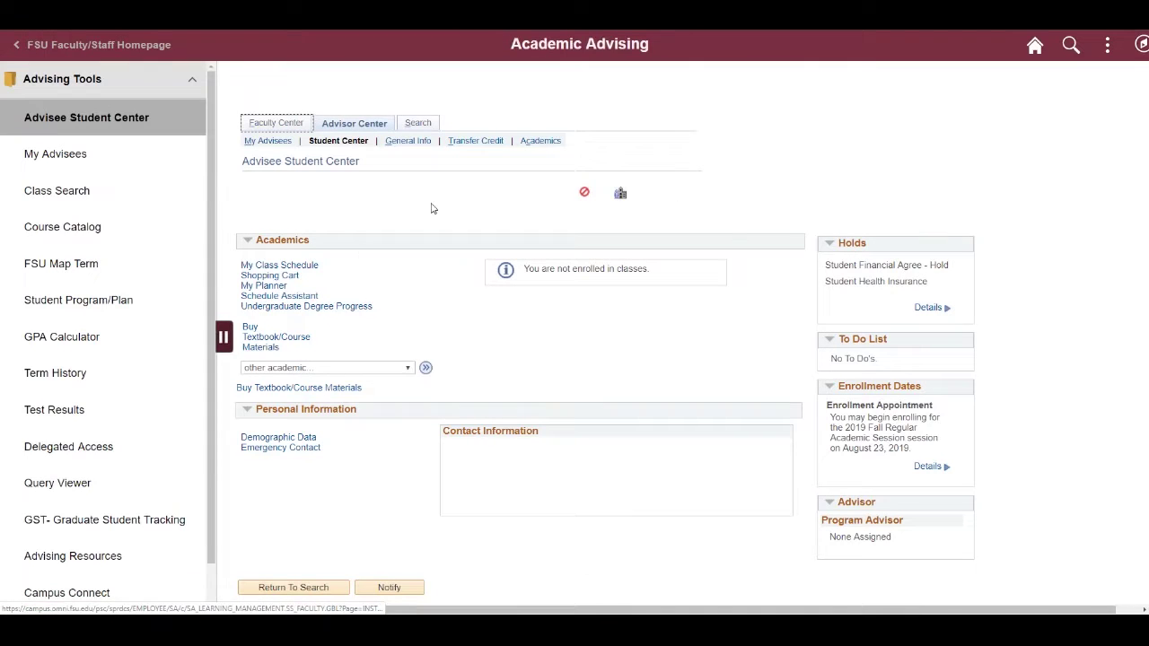
left_click(336, 308)
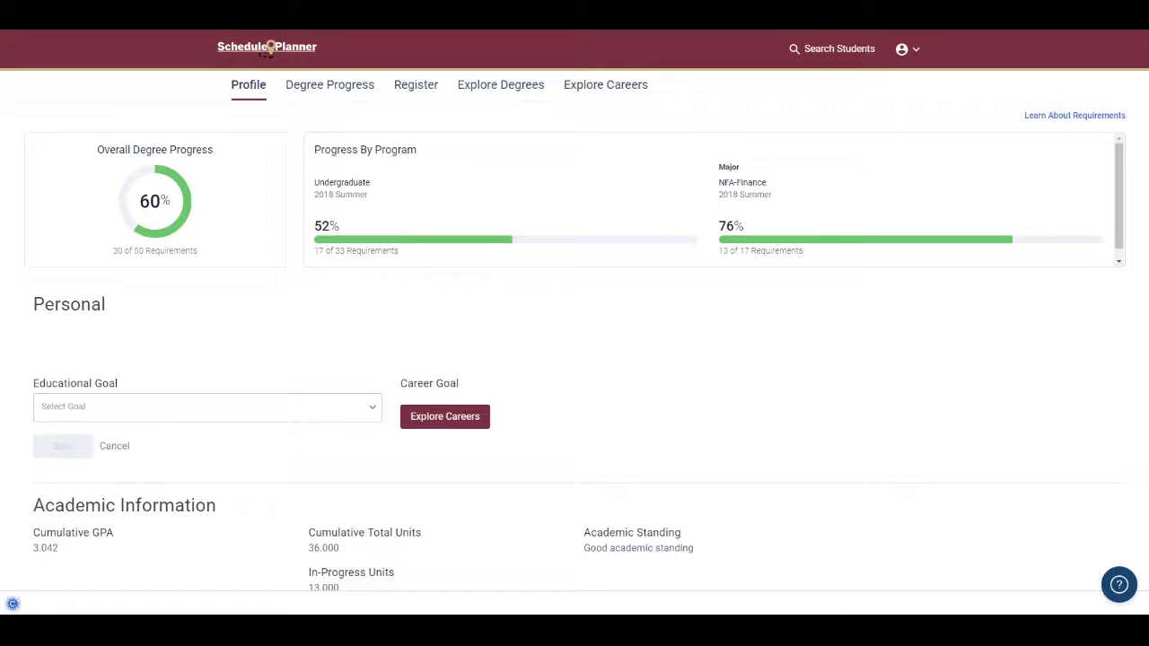
Review the student's profile, including the academic information, advisor information and course history.
scroll(1144, 193, "down", 2)
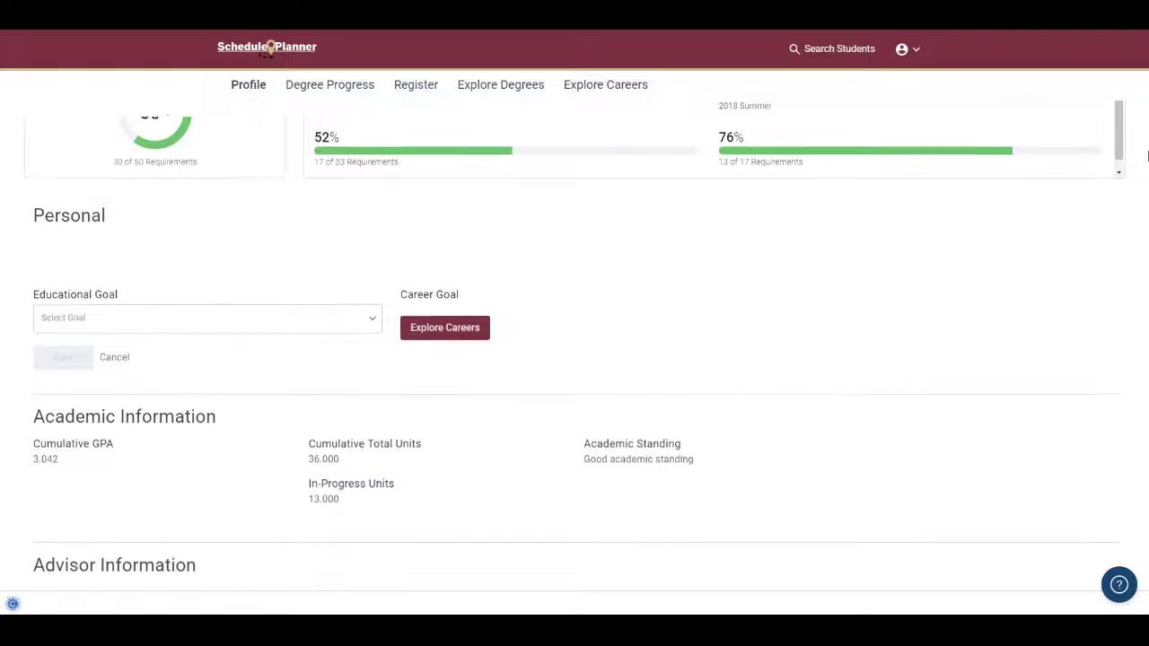
scroll(1144, 193, "down", 3)
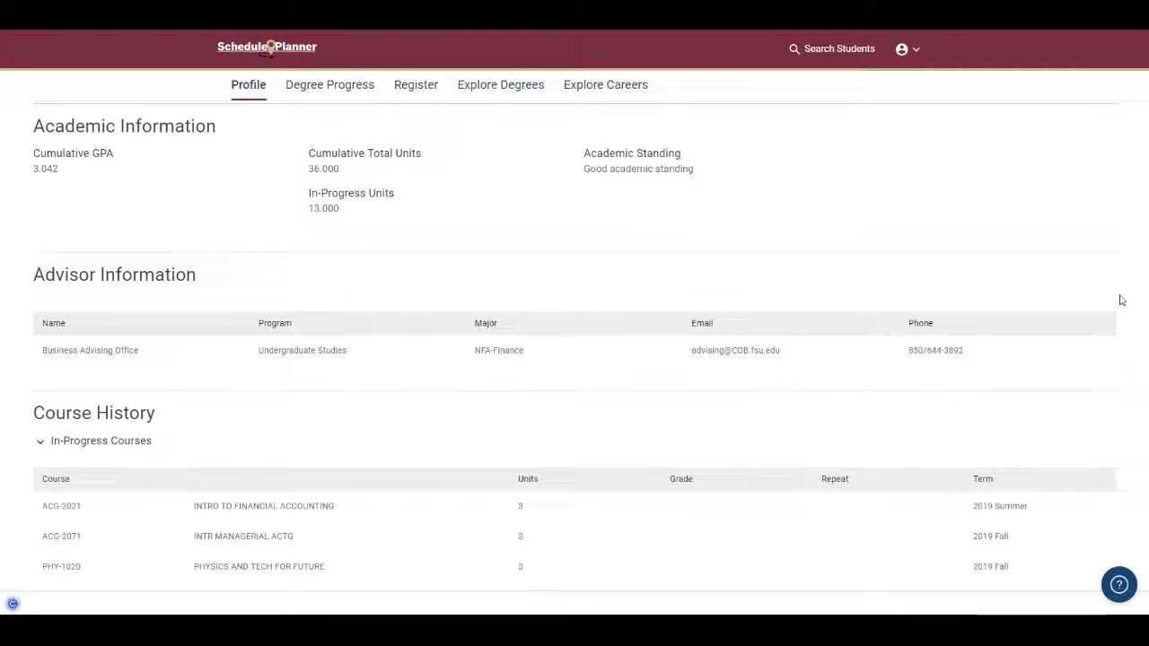
scroll(1117, 322, "down", 2)
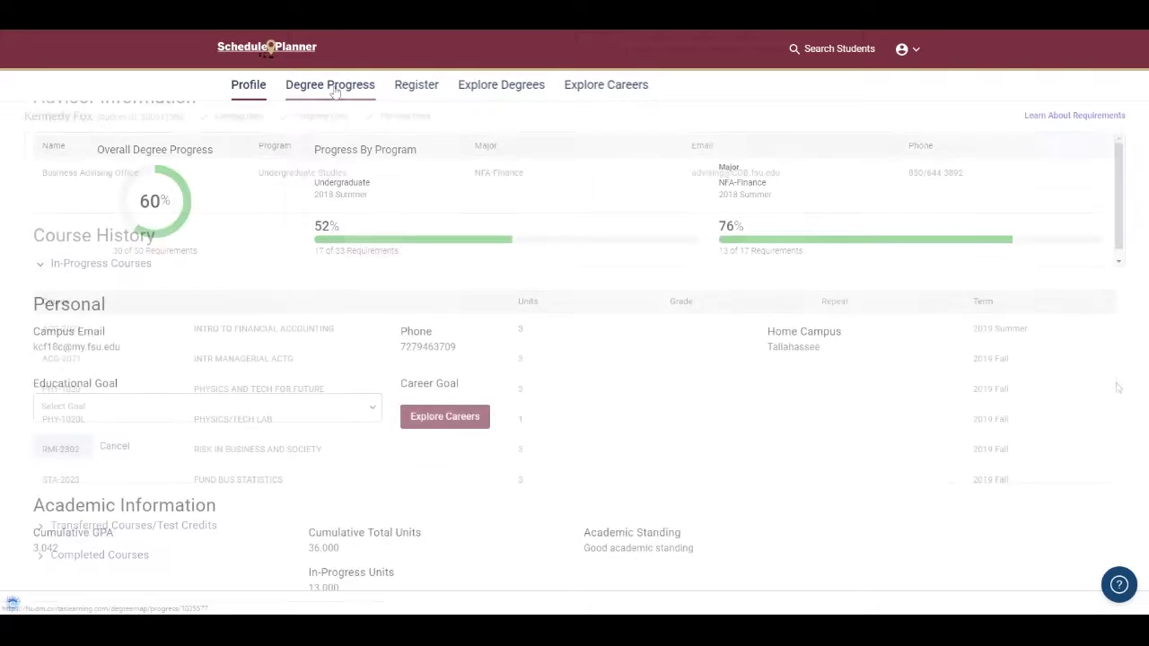
Open the student's Degree Progress, examine the unit, GPA and other Graduation Requirements, and collapse that section again.
left_click(334, 89)
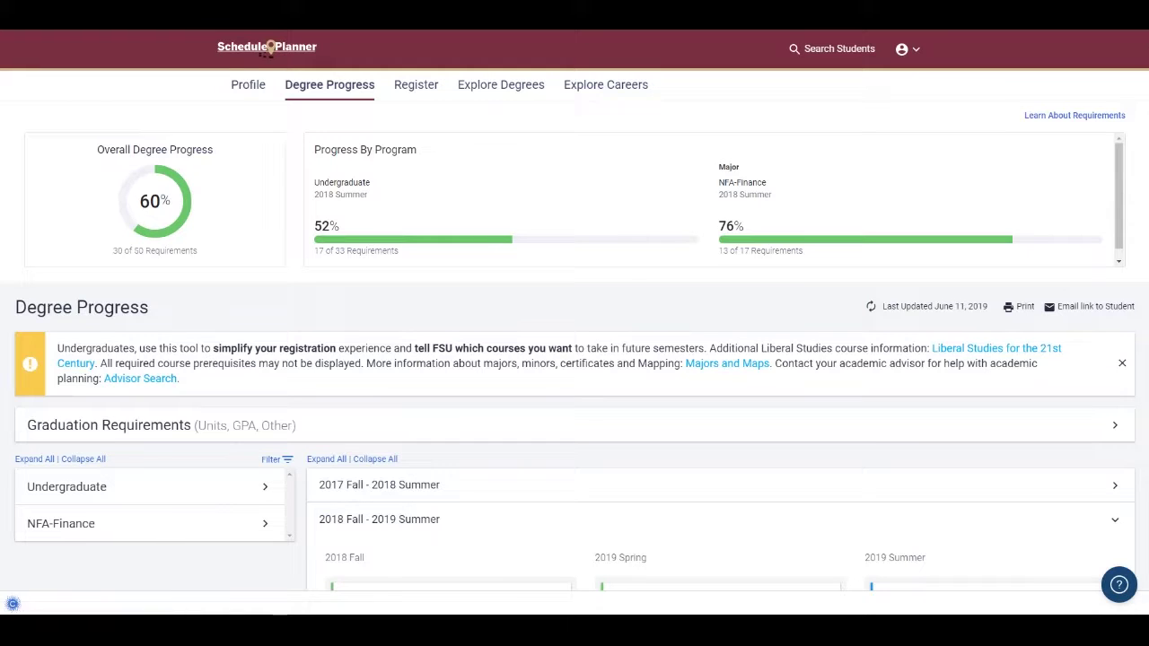
left_click(1114, 431)
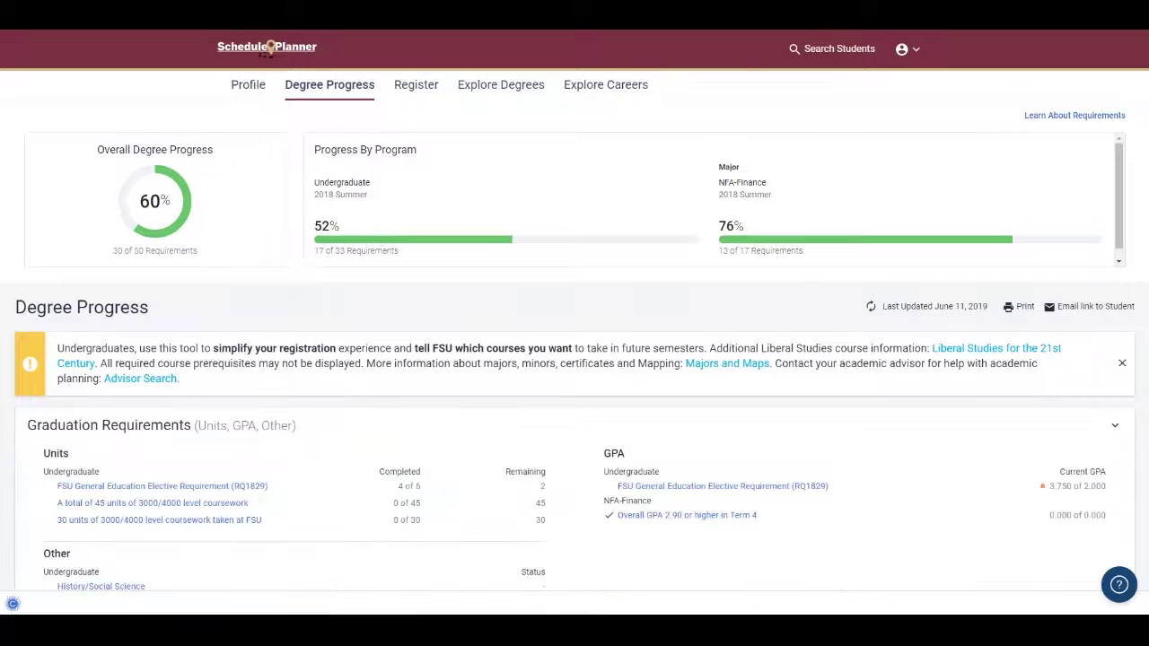
scroll(575, 350, "down", 5)
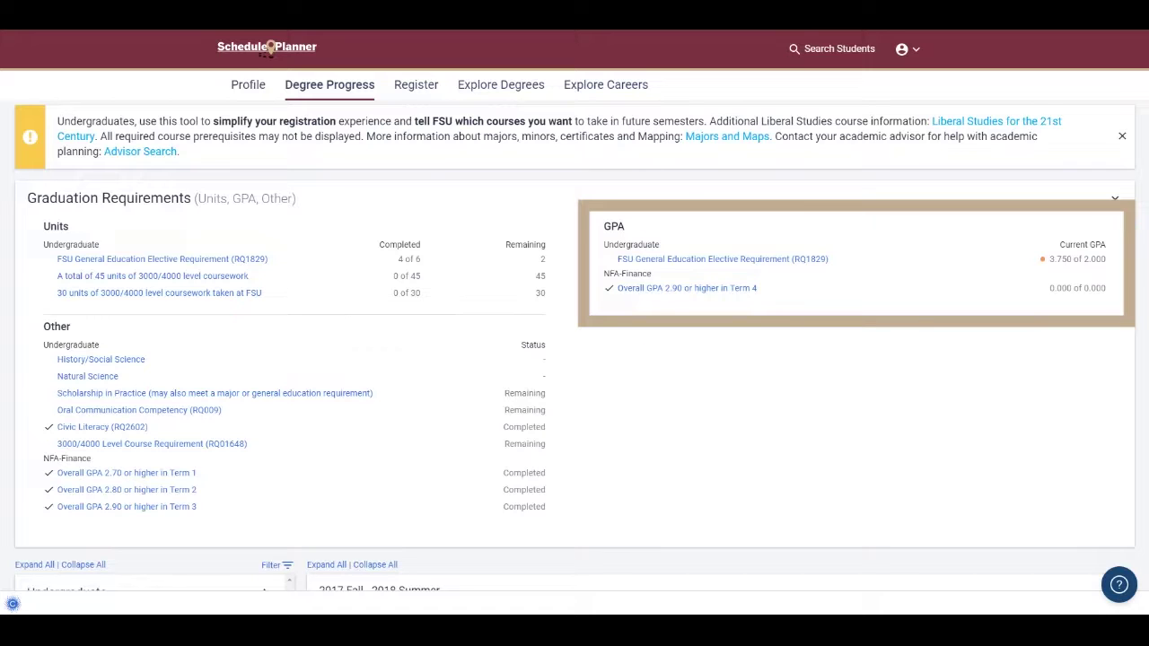
left_click(1117, 199)
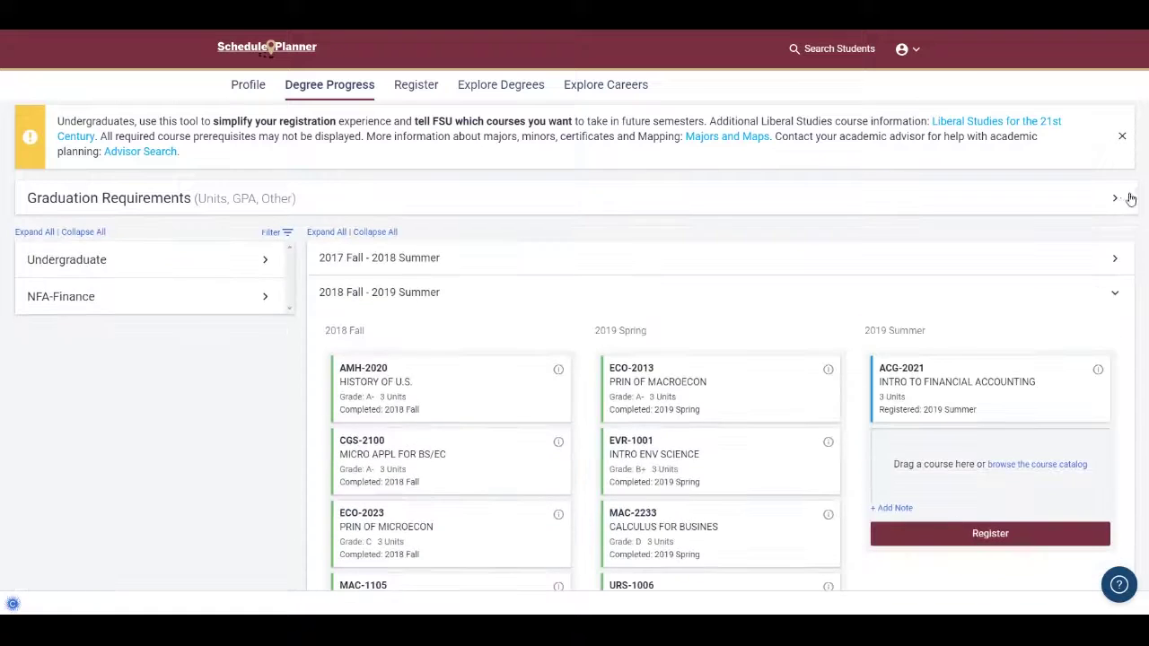
Expand the 2019 Fall - 2020 Summer terms in the degree plan.
scroll(1130, 196, "down", 1)
scroll(574, 341, "down", 2)
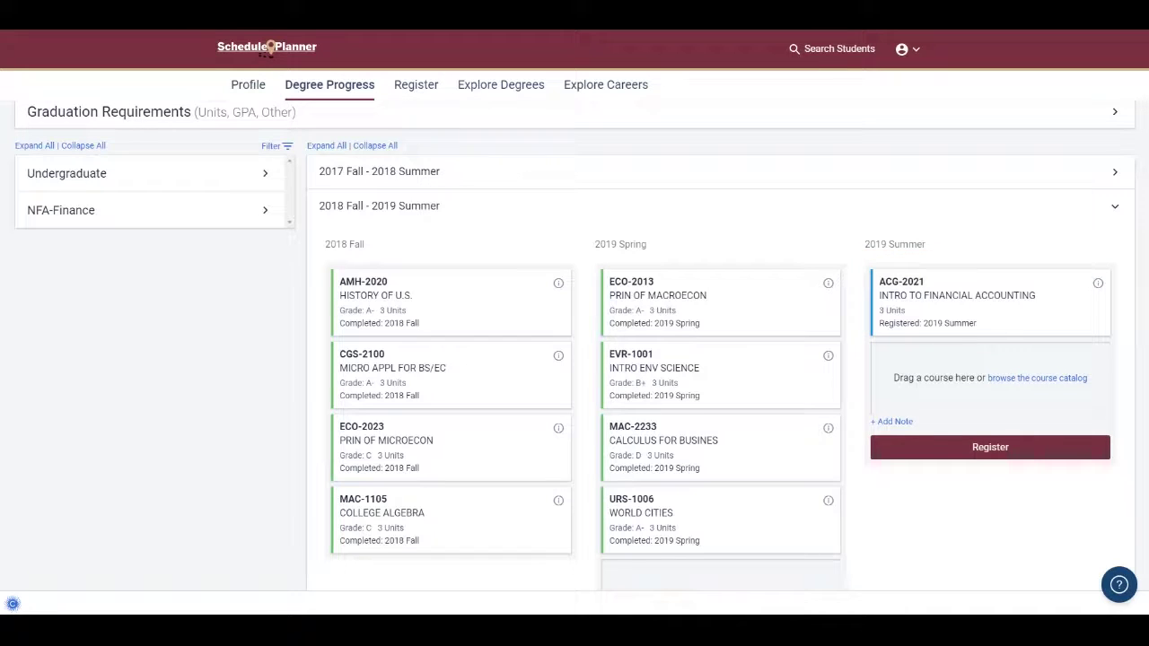
scroll(1144, 359, "down", 3)
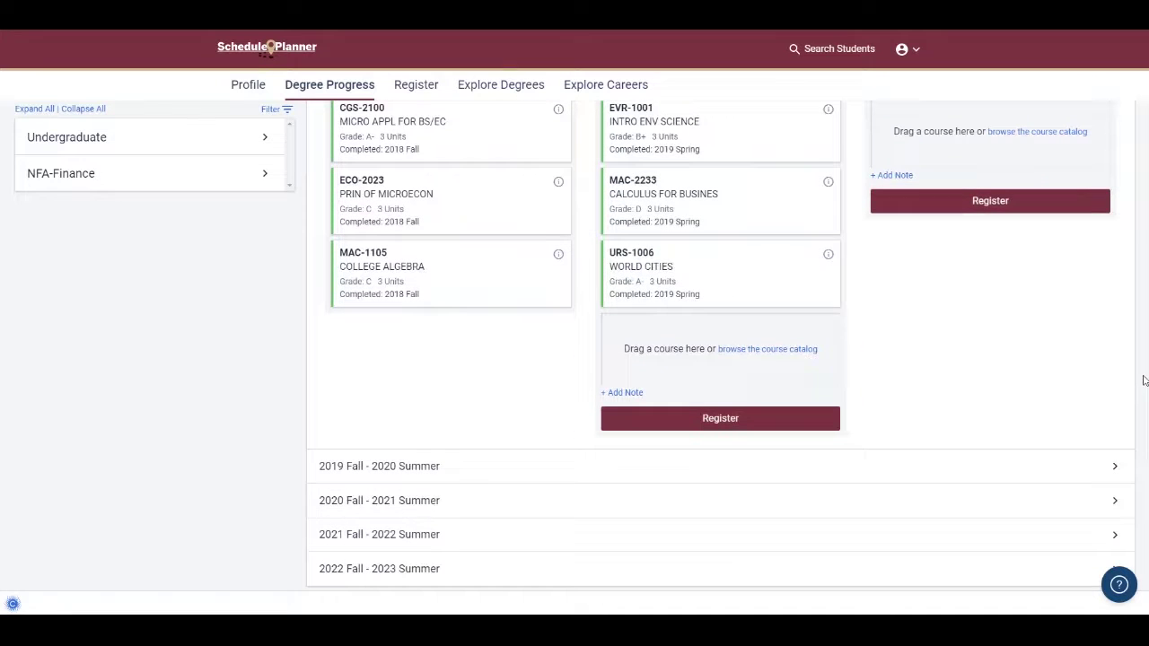
left_click(1115, 467)
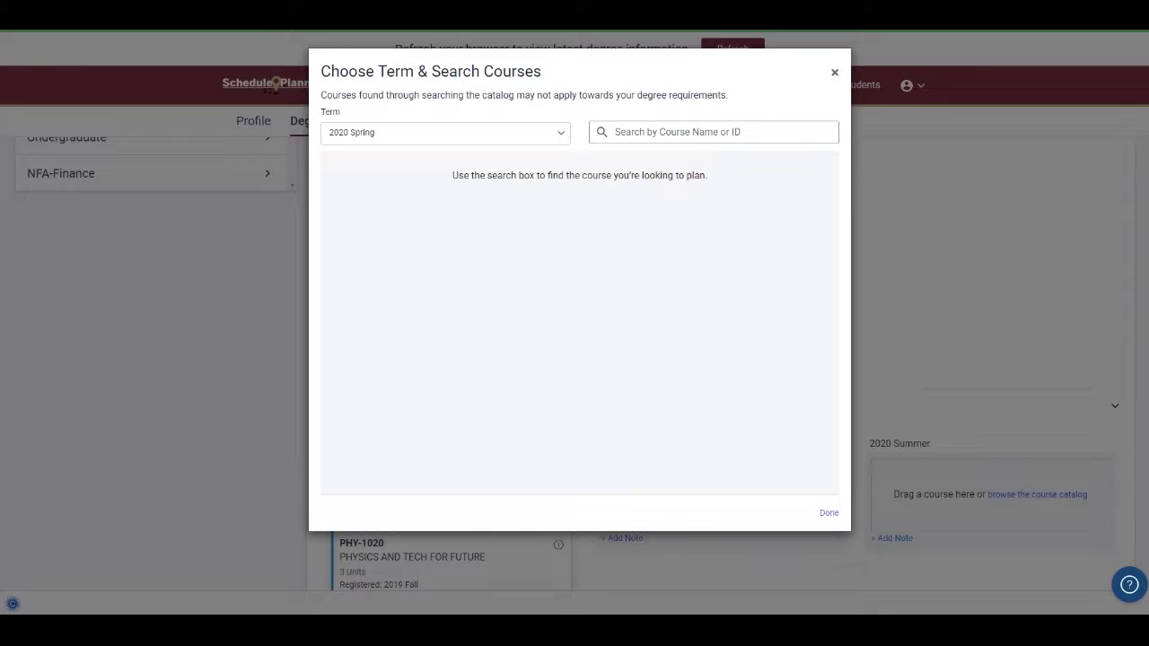
Search the 2020 Spring course catalog for BSC 2010.
left_click(592, 139)
type("BSC")
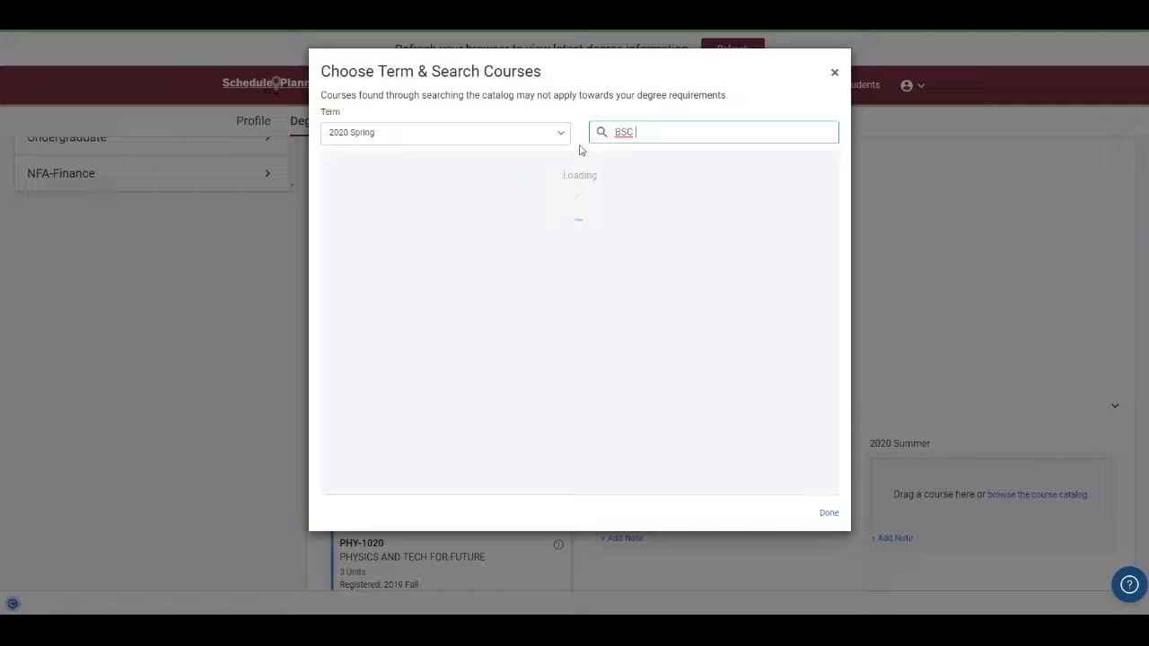
type(" 2010")
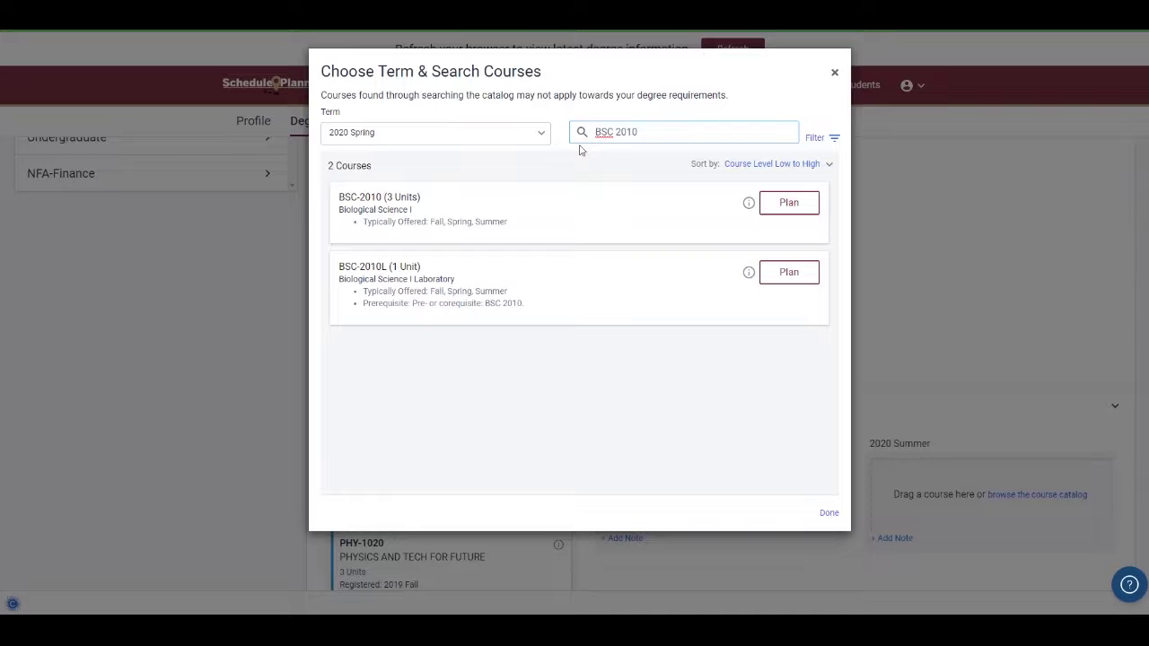
Replace the catalog search with "art" and browse the matching courses.
key("BackSpace")
key("BackSpace")
key("BackSpace")
key("BackSpace")
key("BackSpace")
key("BackSpace")
key("BackSpace")
key("BackSpace")
type("art")
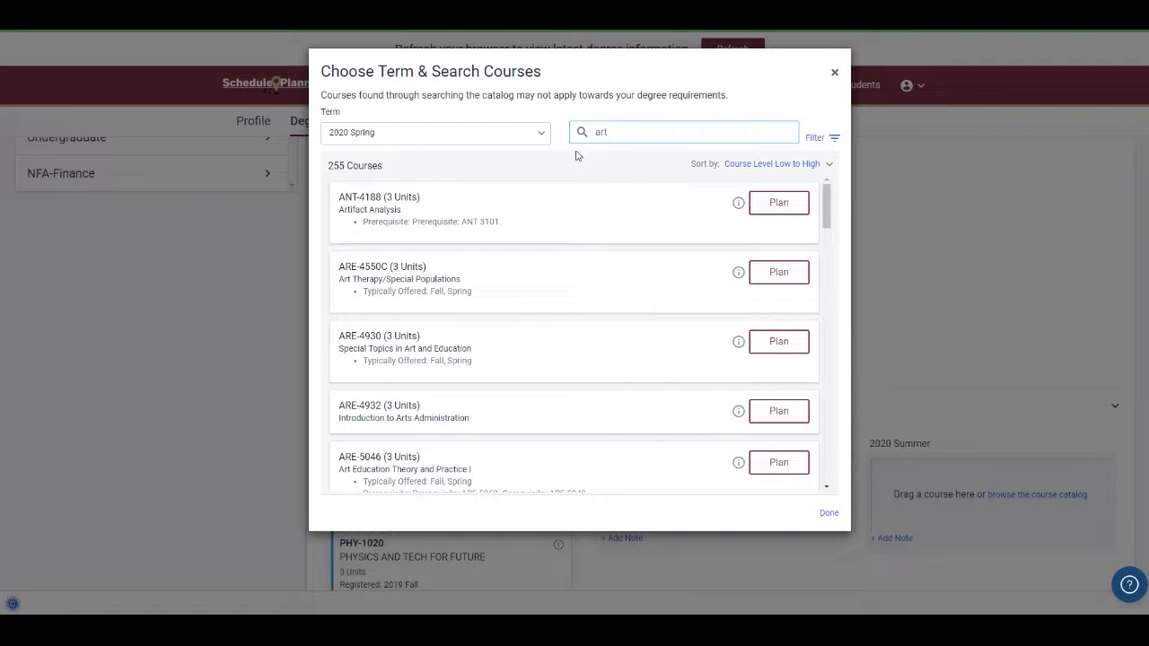
scroll(546, 279, "down", 5)
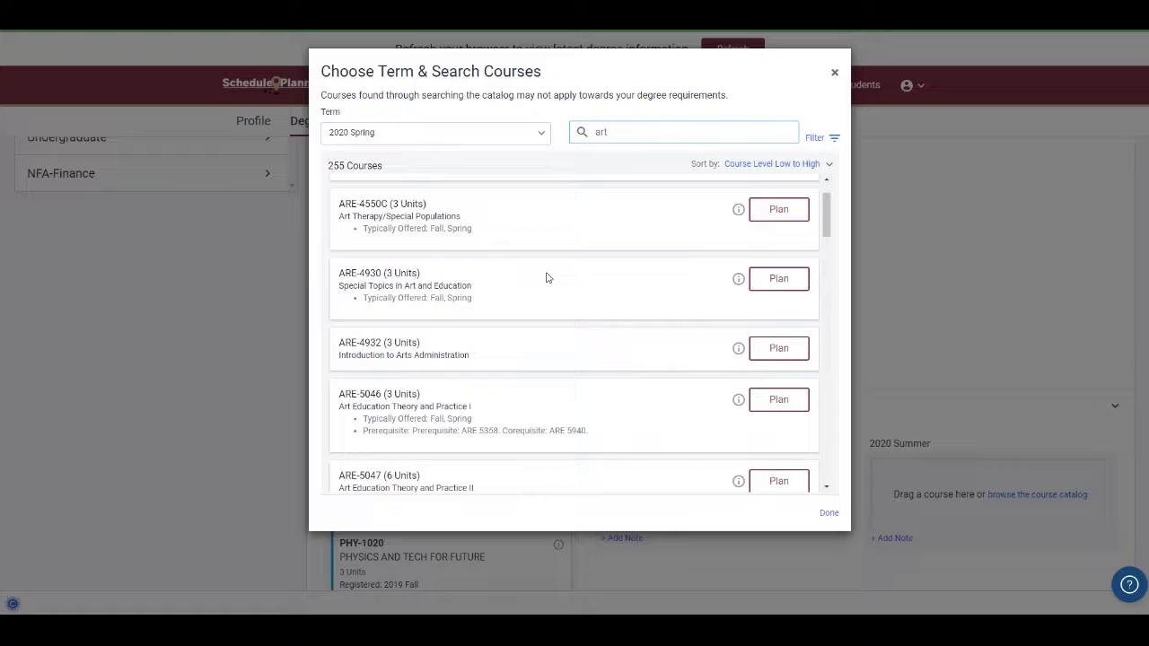
scroll(546, 278, "down", 15)
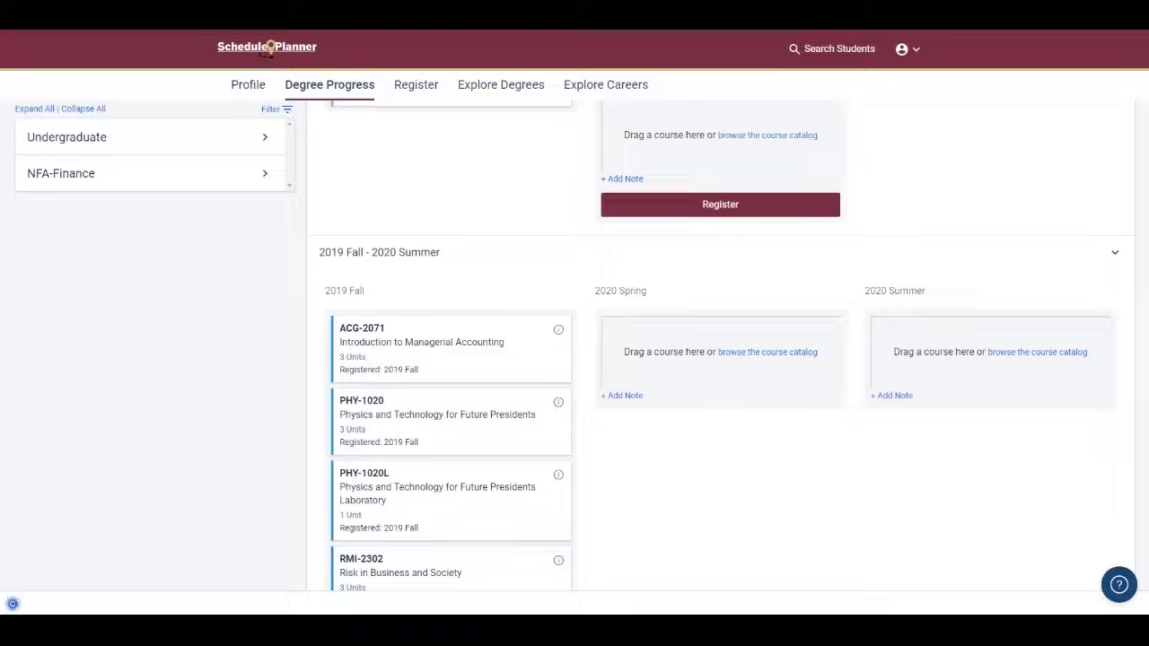
Expand and collapse the Undergraduate and NFA-Finance requirement sections, leaving the Undergraduate requirements expanded.
scroll(718, 359, "up", 2)
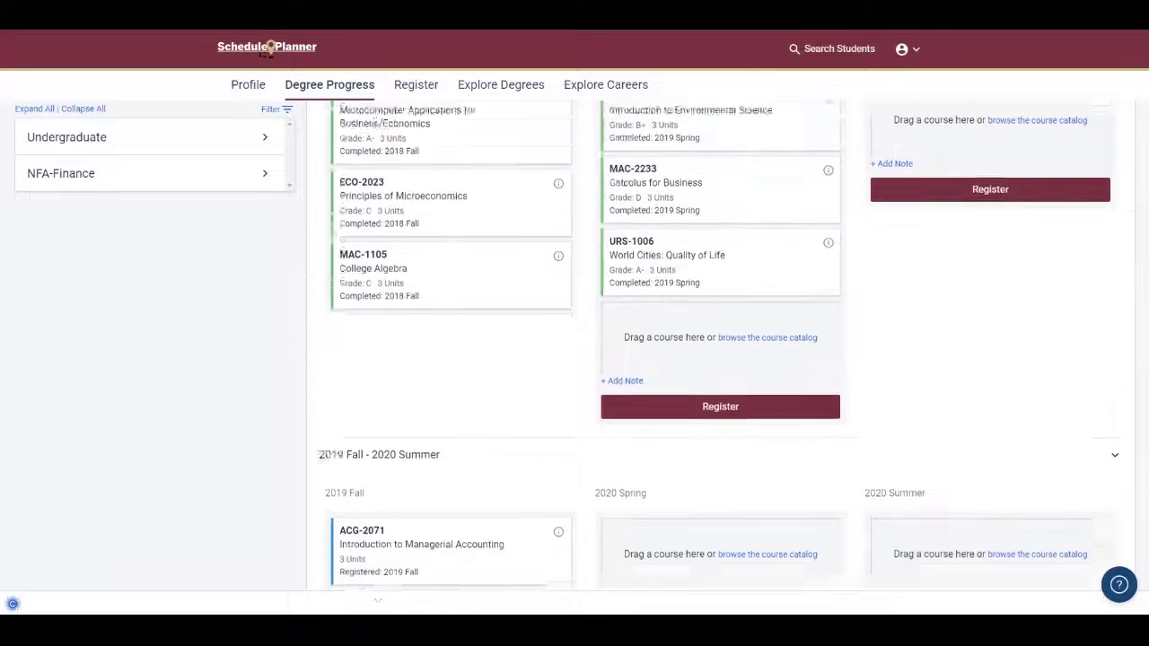
scroll(1146, 115, "up", 8)
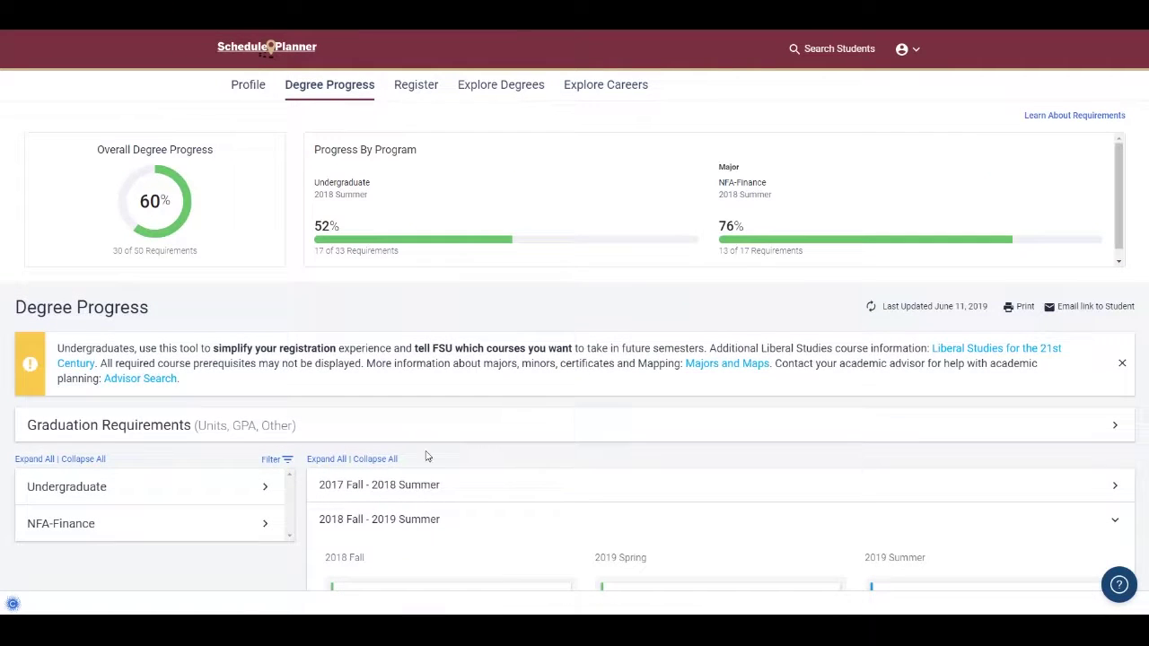
left_click(266, 489)
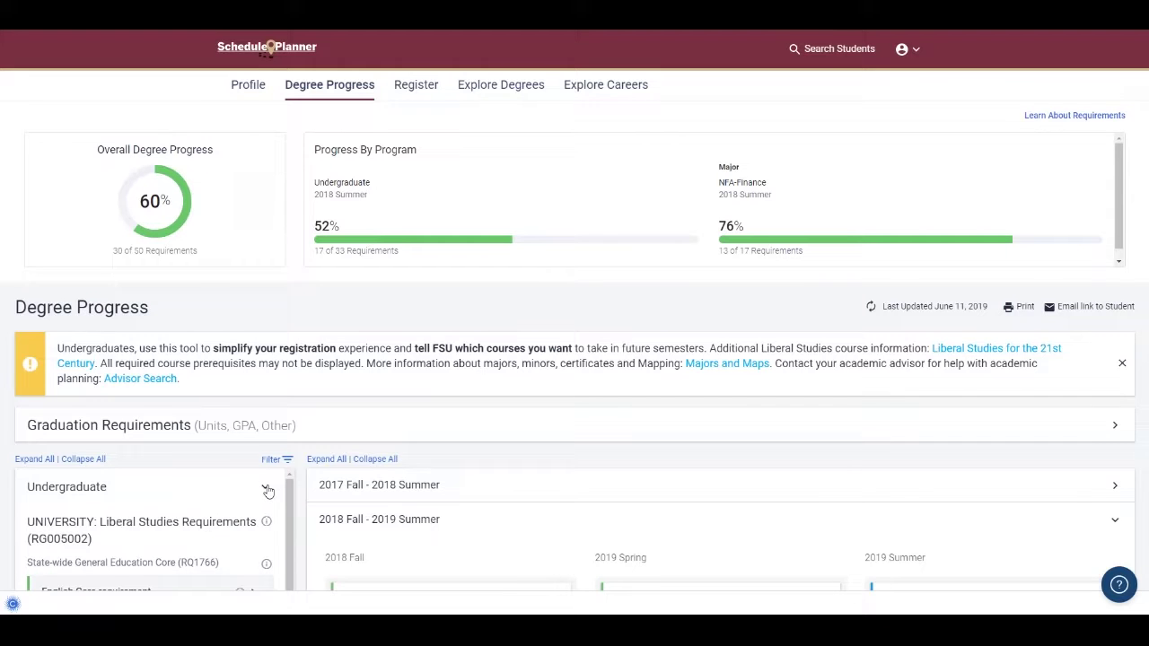
left_click(265, 488)
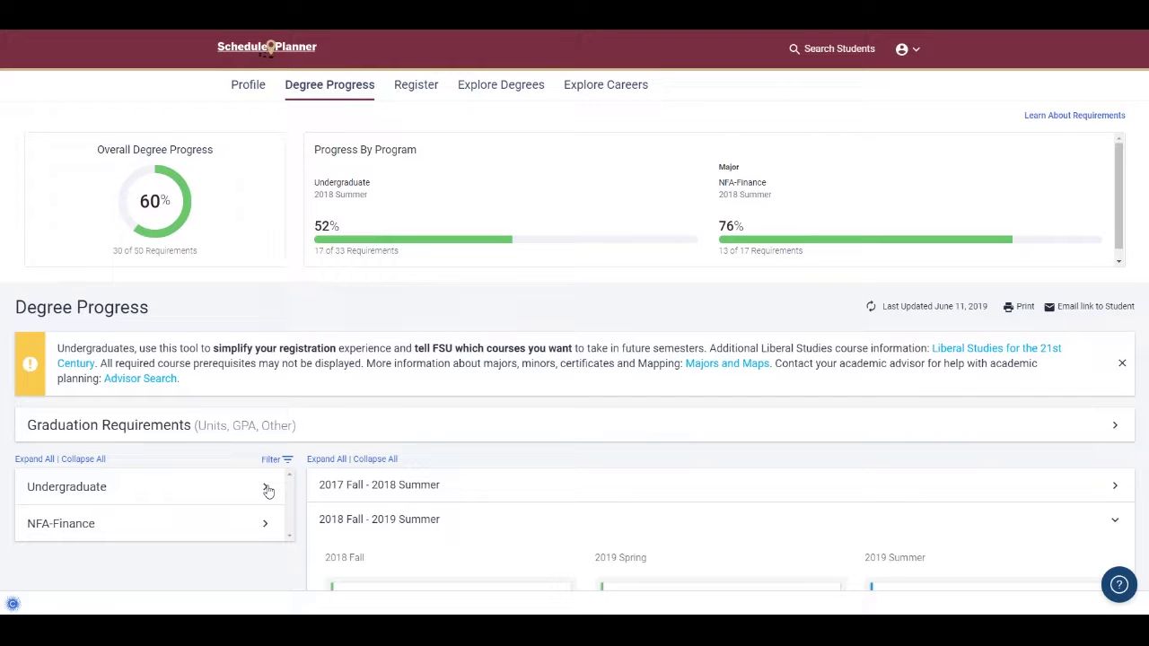
left_click(263, 531)
left_click(265, 530)
left_click(267, 486)
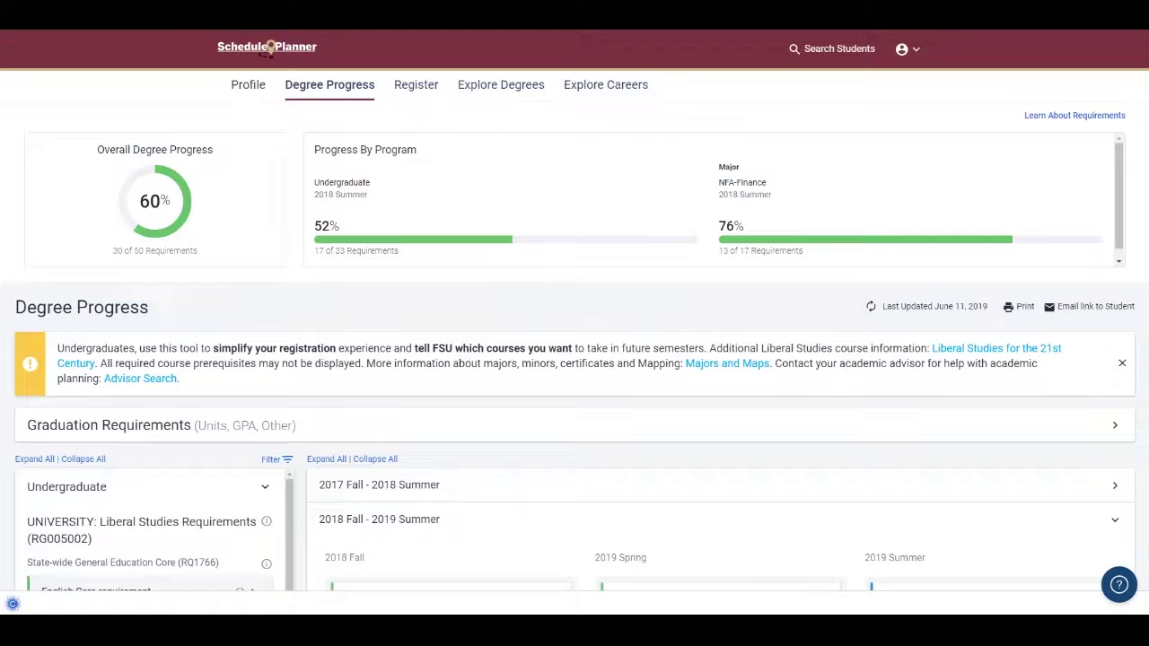
Expand the Ethics Requirement in the Undergraduate section and plan its placeholder for the 2020 Spring term.
scroll(1056, 390, "down", 2)
scroll(1145, 310, "down", 2)
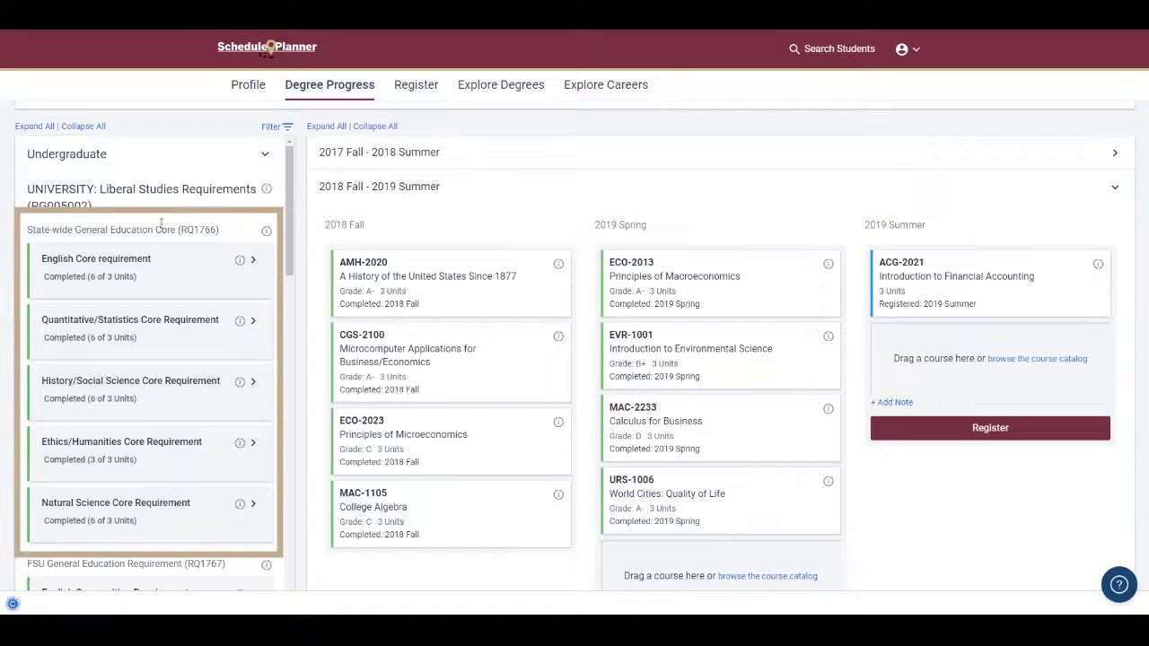
scroll(292, 194, "down", 1)
left_click_drag(292, 194, 282, 331)
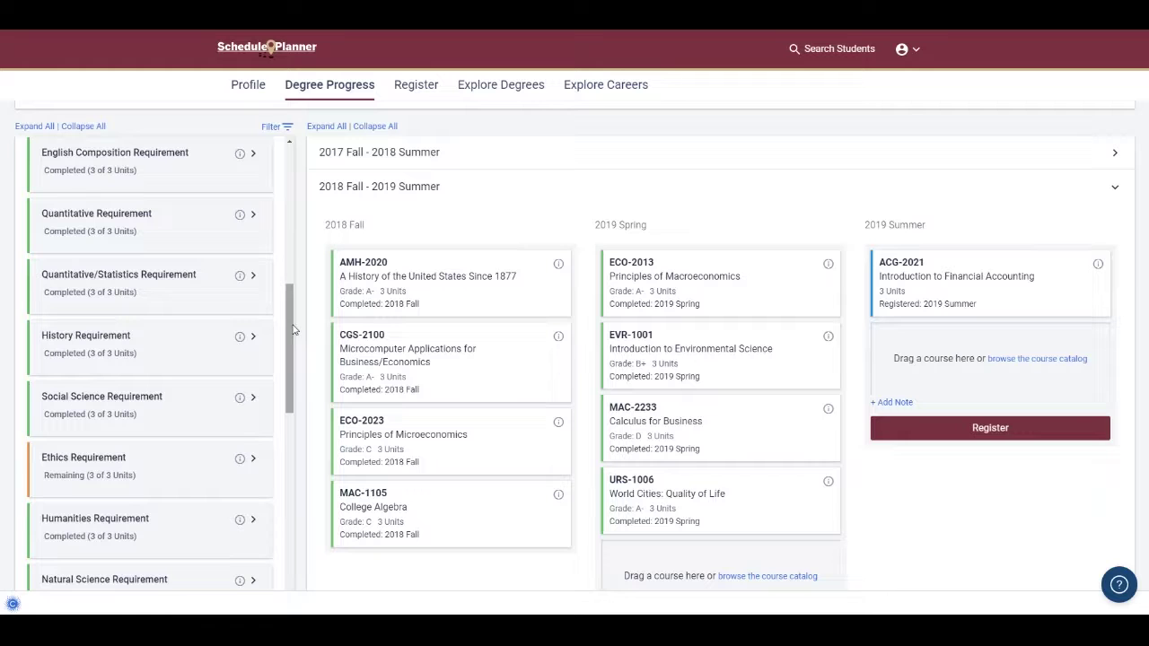
scroll(344, 331, "down", 2)
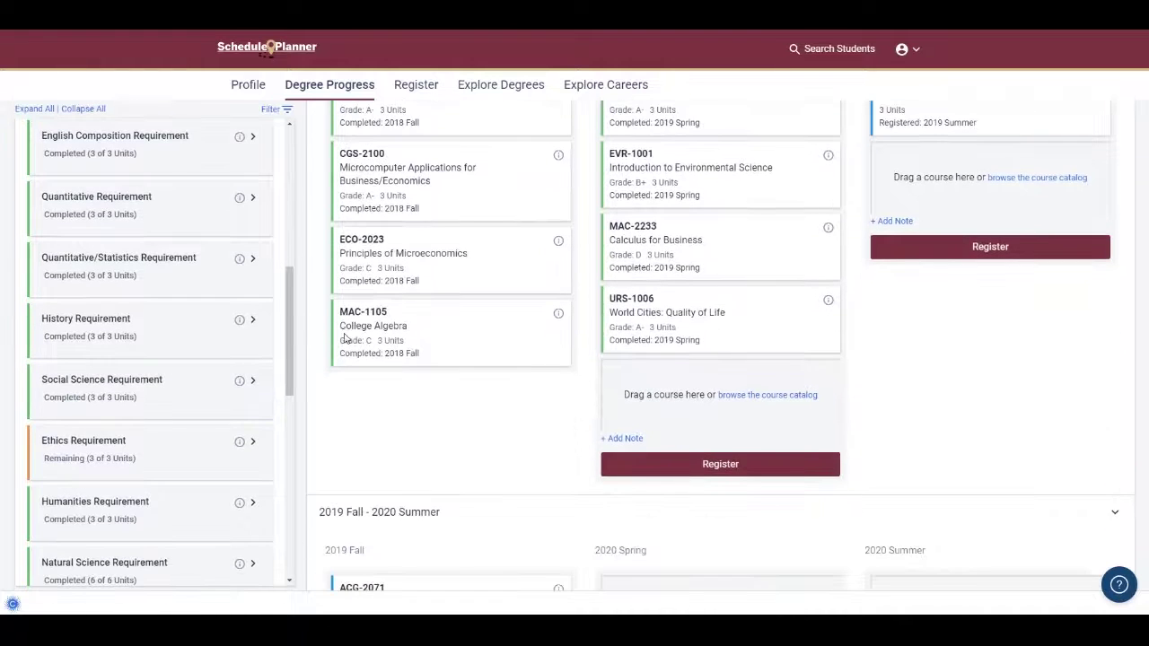
scroll(356, 407, "down", 2)
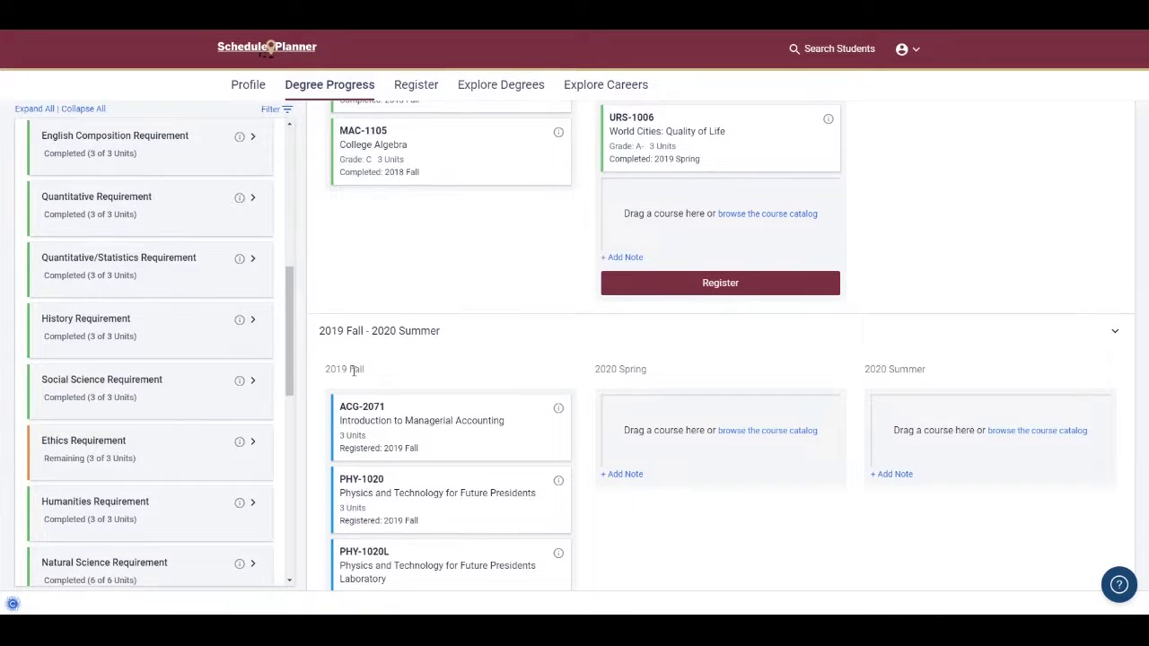
left_click(197, 439)
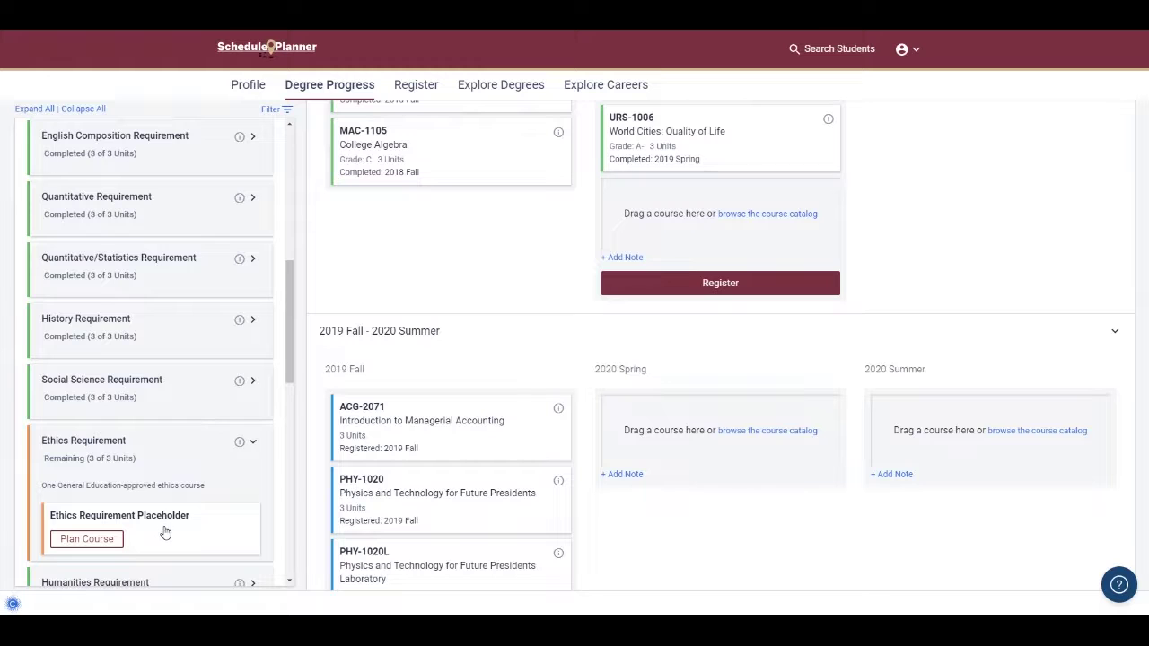
left_click_drag(195, 531, 687, 439)
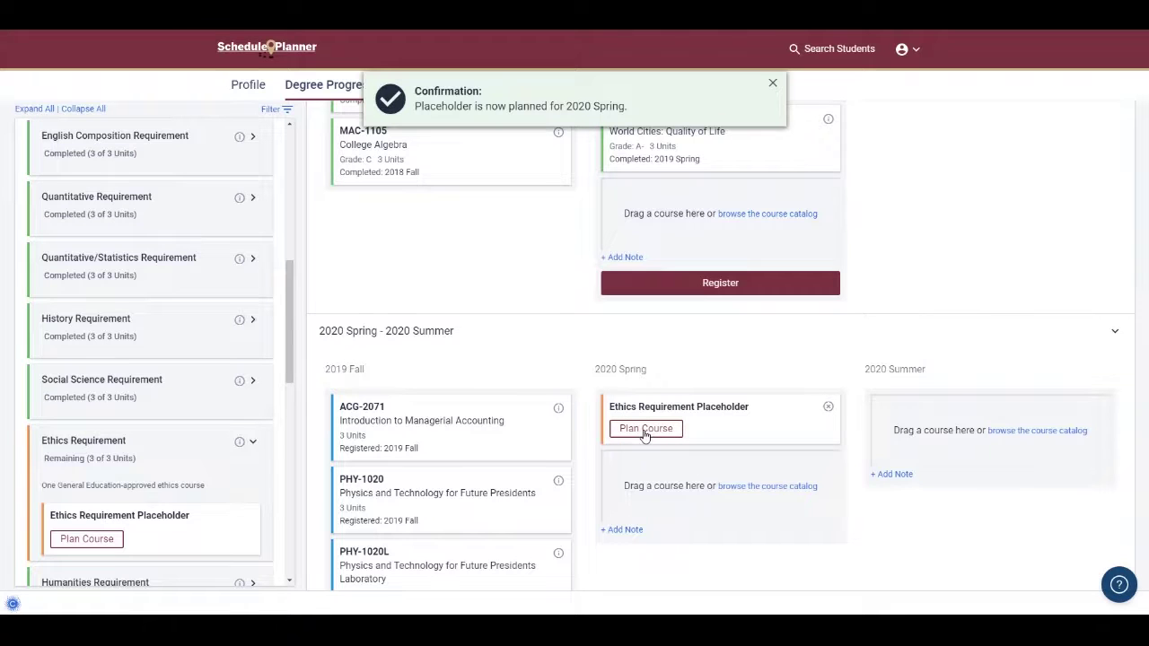
Replace the 2020 Spring Ethics Requirement placeholder with IDS-2113, Know Thyself: A Philosophical Investigation of Self-Knowledge, keeping 2020 Spring as the term.
left_click(645, 430)
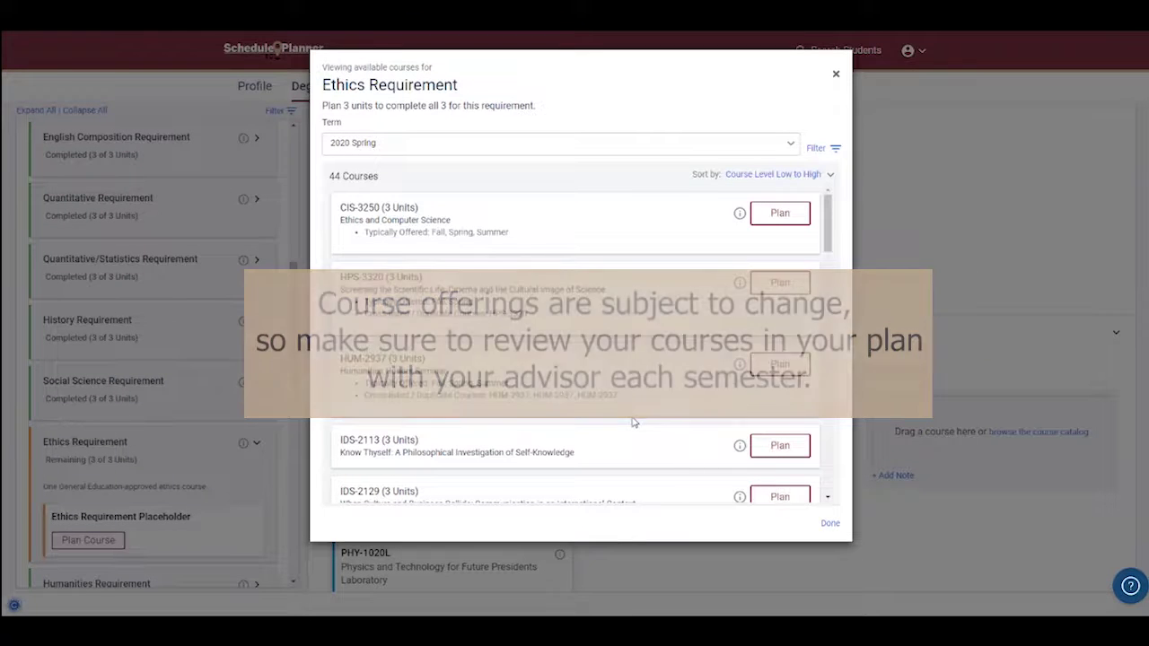
mouse_move(741, 373)
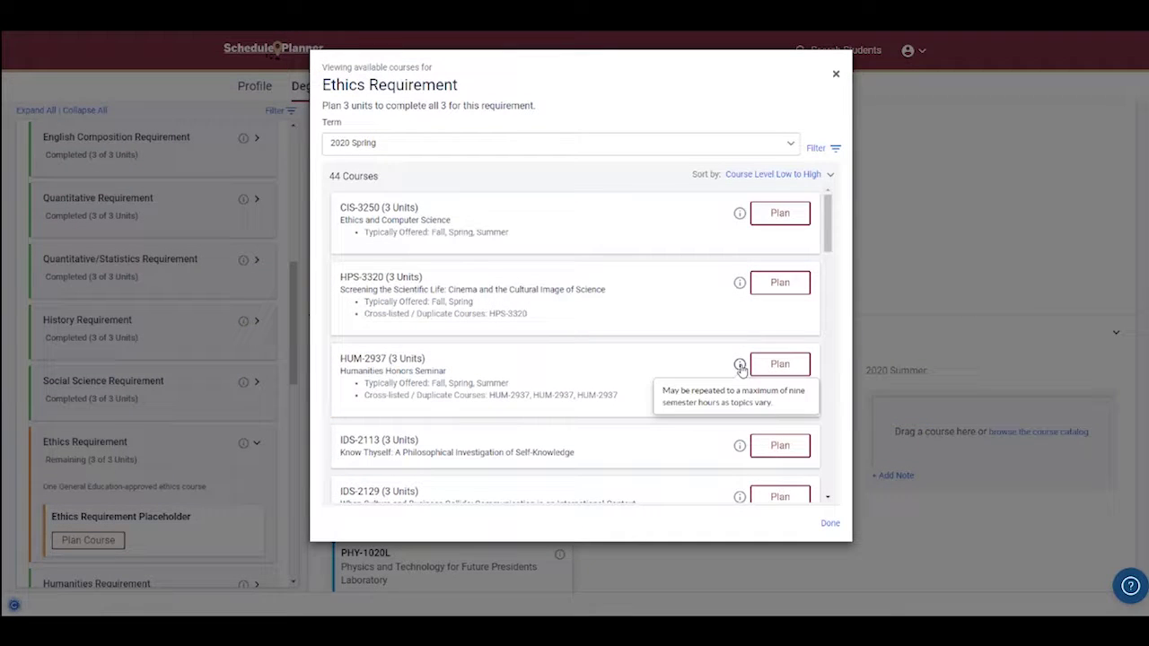
mouse_move(741, 285)
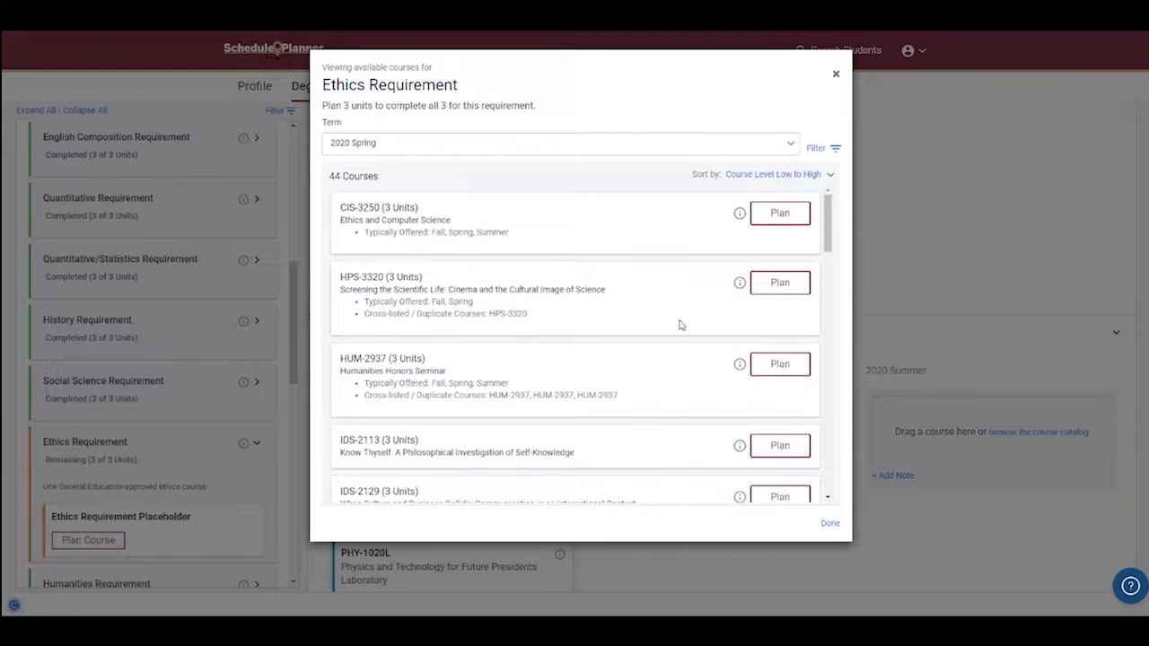
left_click(792, 147)
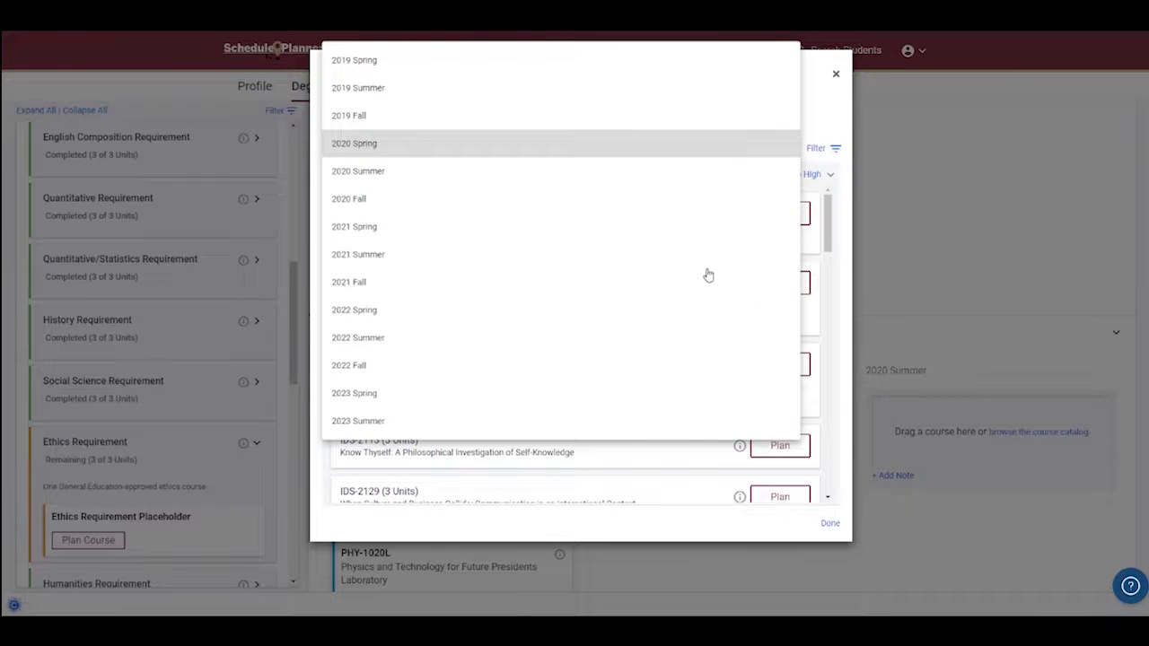
left_click(605, 150)
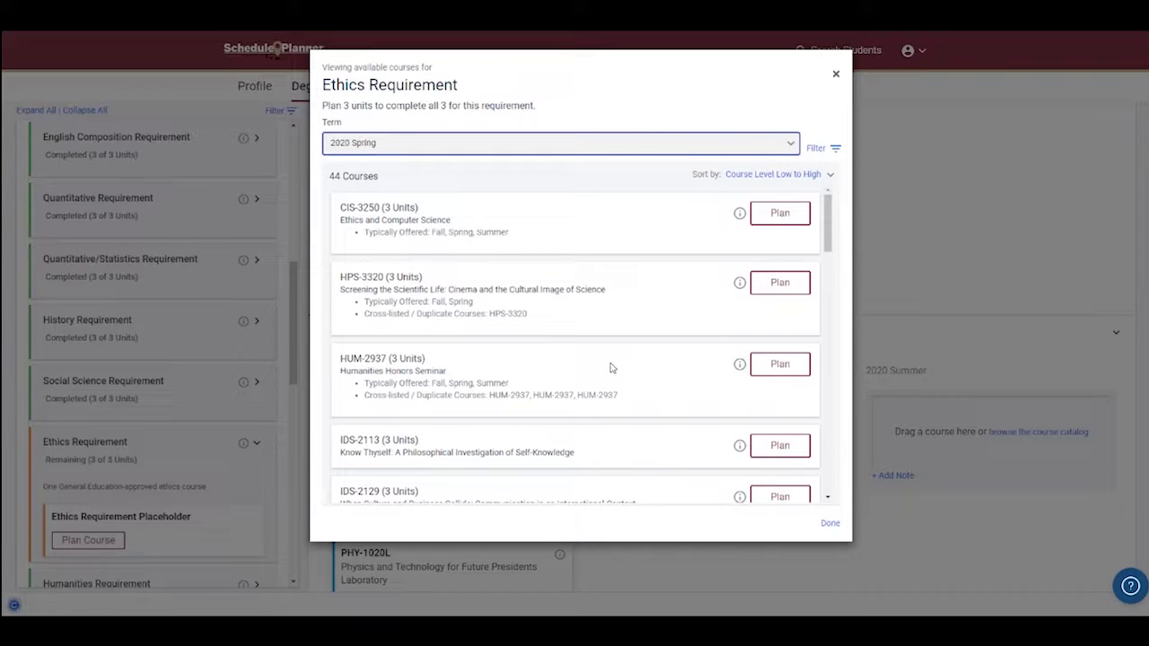
left_click(780, 446)
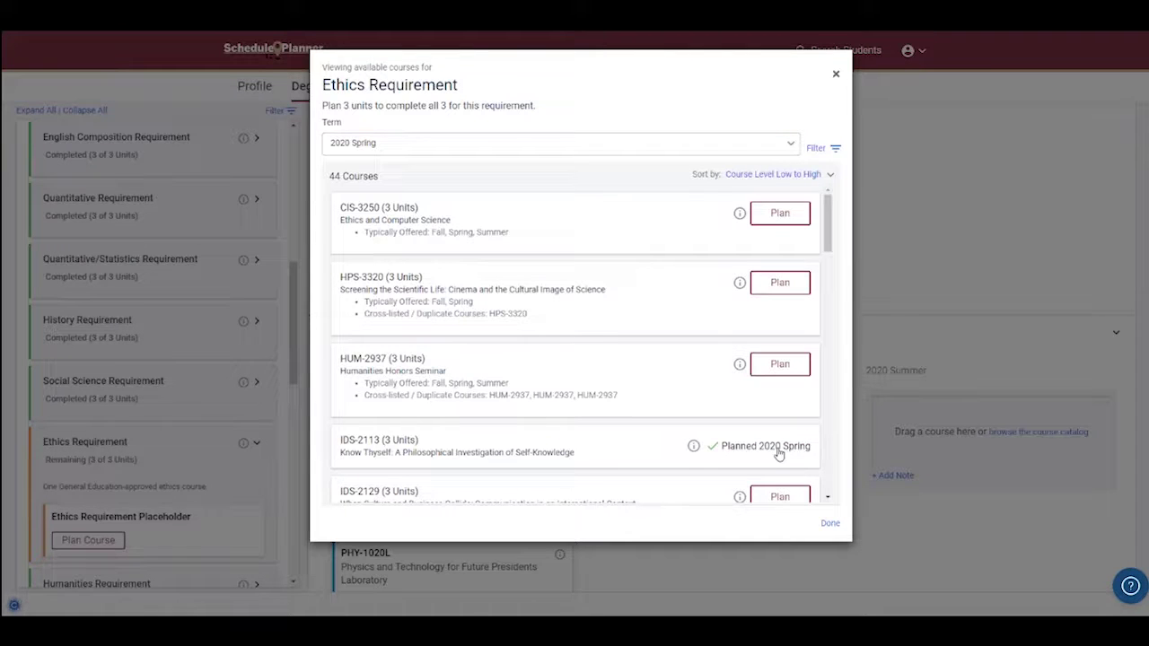
left_click(828, 524)
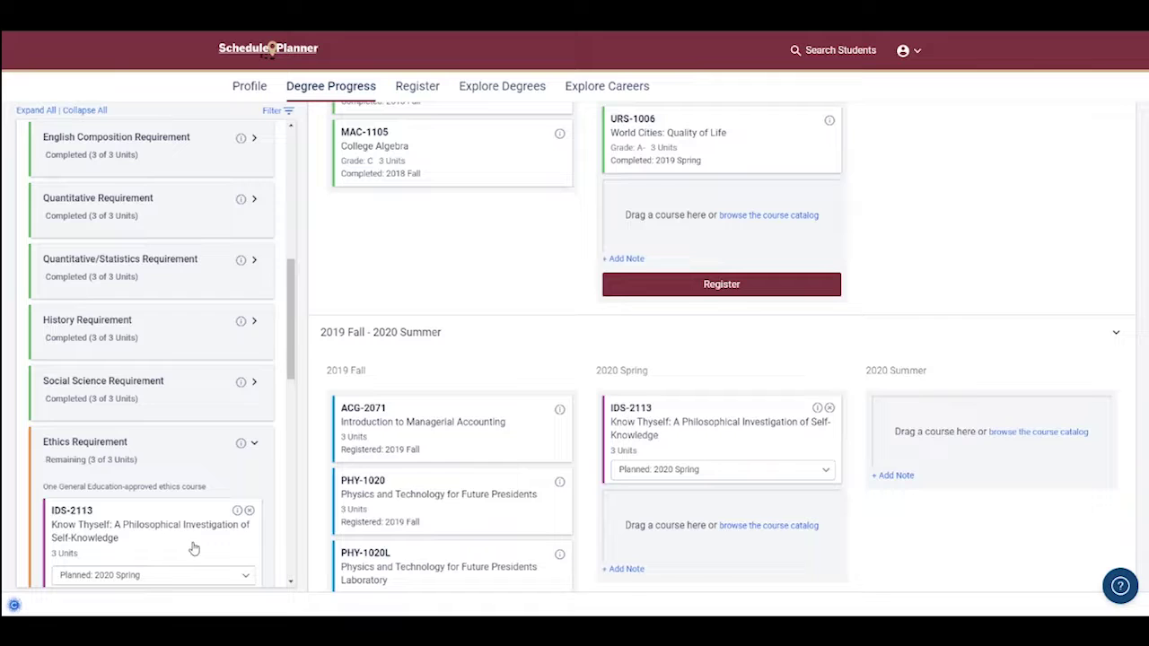
Open the printable version of the degree progress report and look through its planned courses and requirements.
scroll(284, 540, "down", 3)
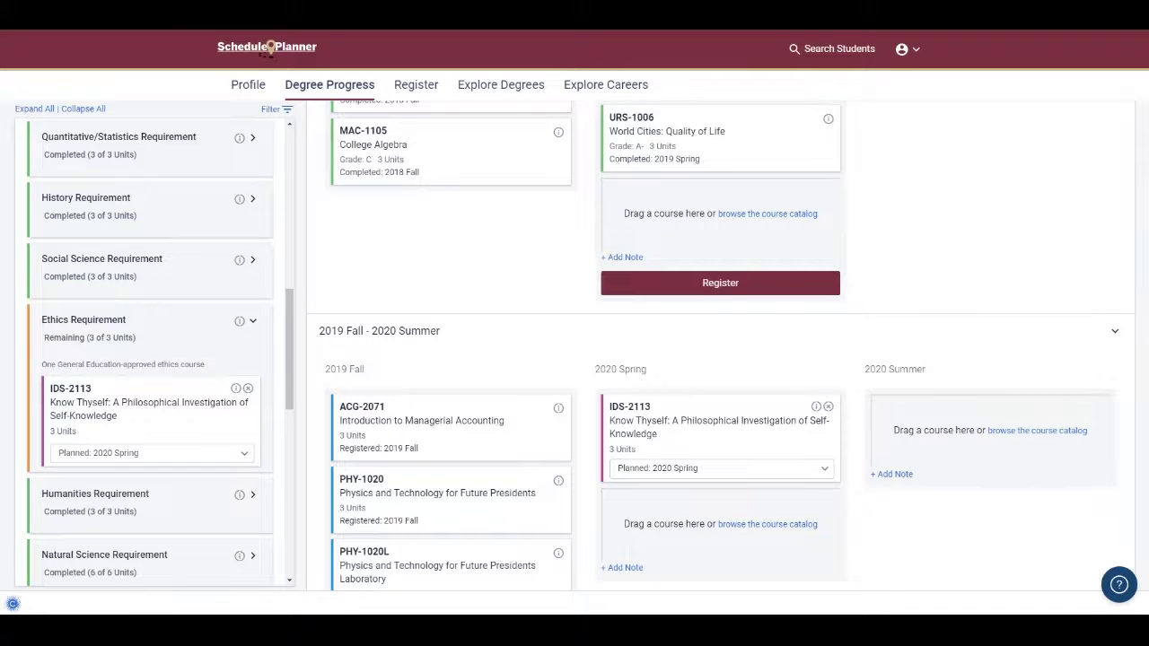
scroll(1145, 274, "up", 10)
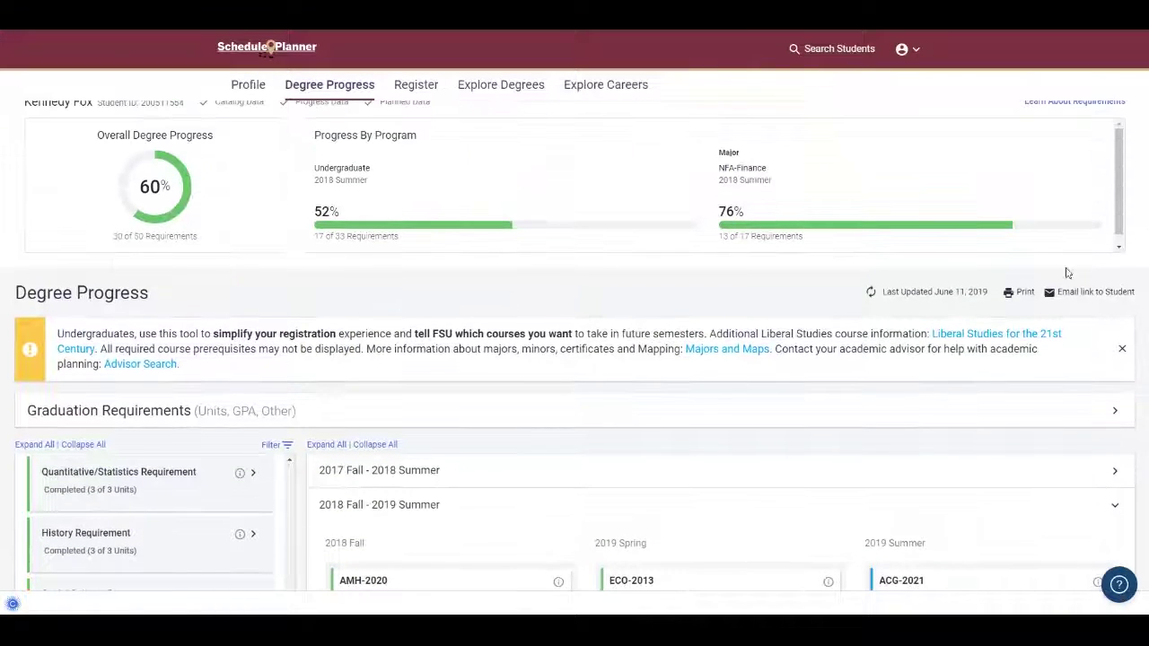
left_click(1019, 297)
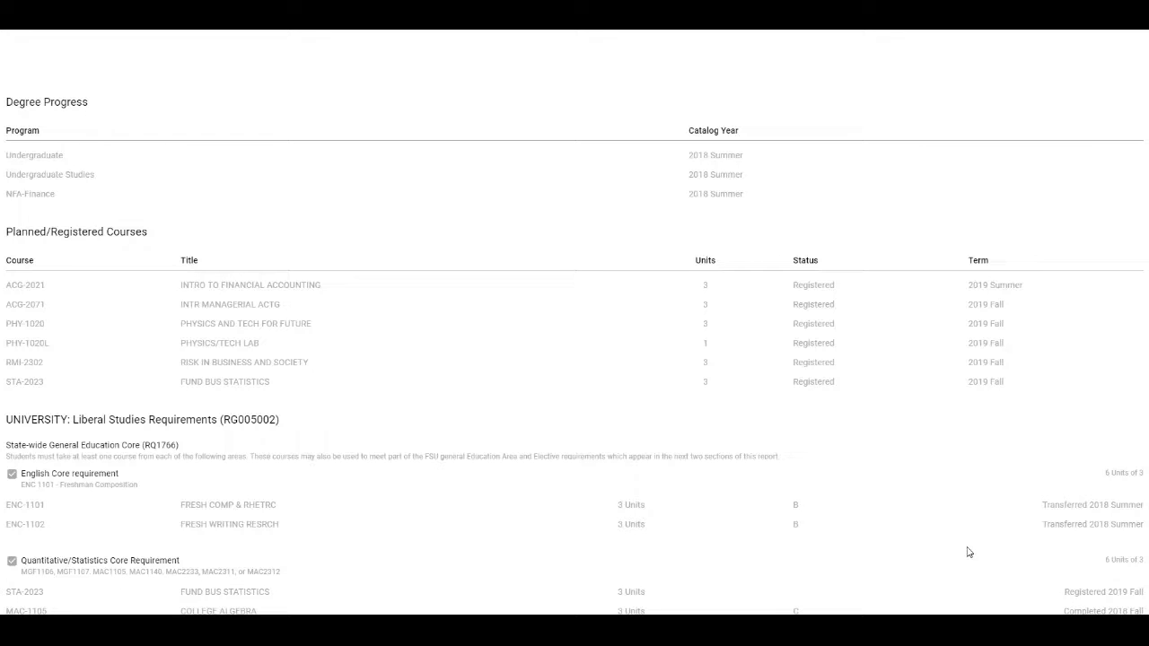
scroll(969, 553, "down", 5)
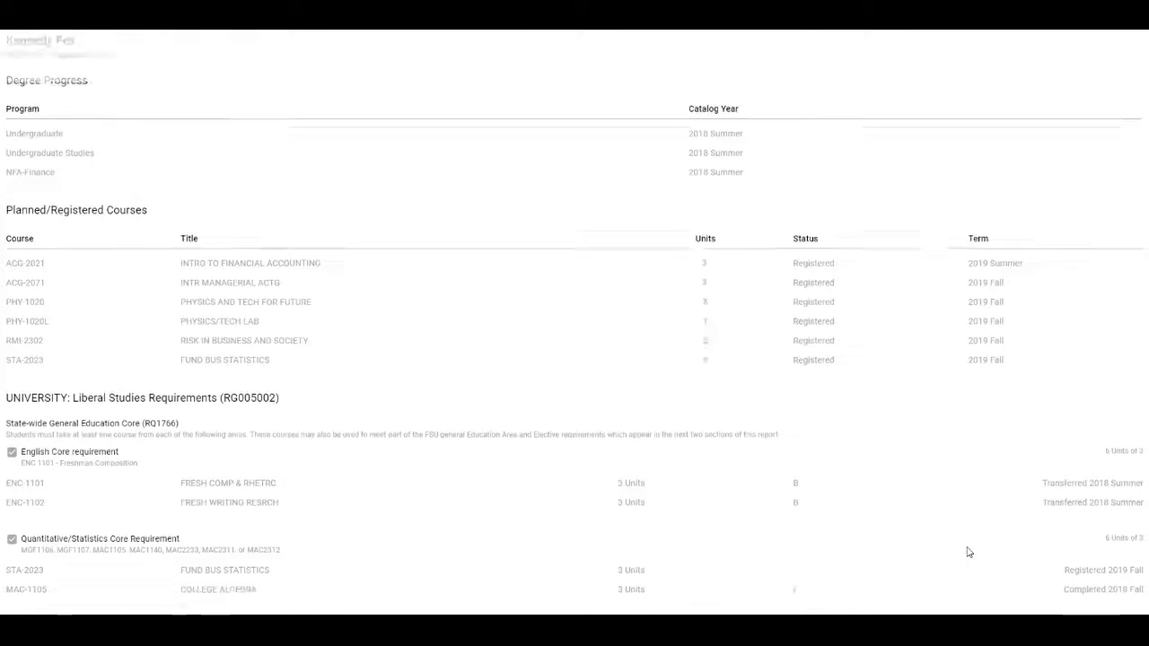